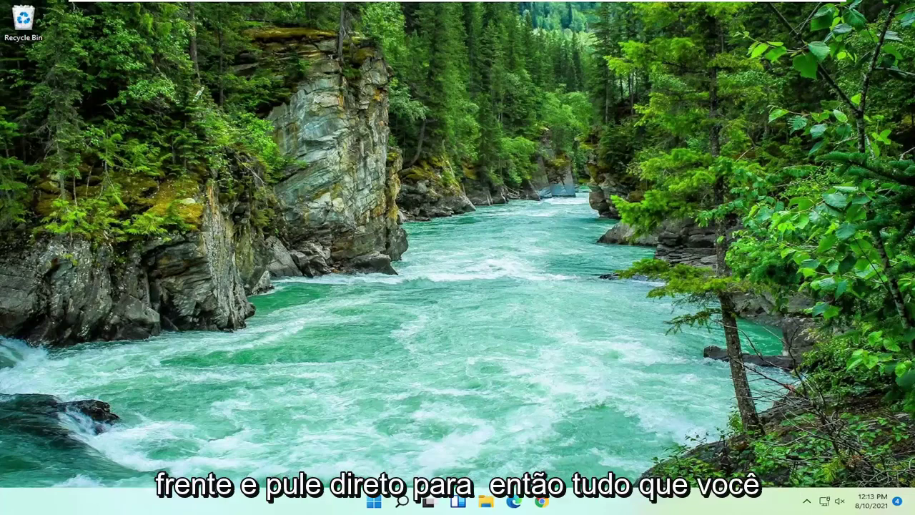
- Search for 'regedit' and launch Registry Editor with Run as administrator
left_click(402, 503)
type("reged")
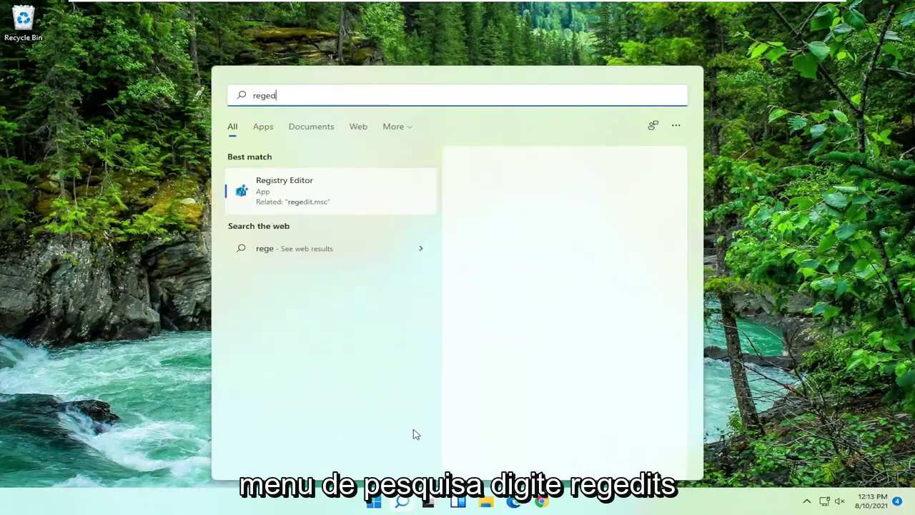
type("it")
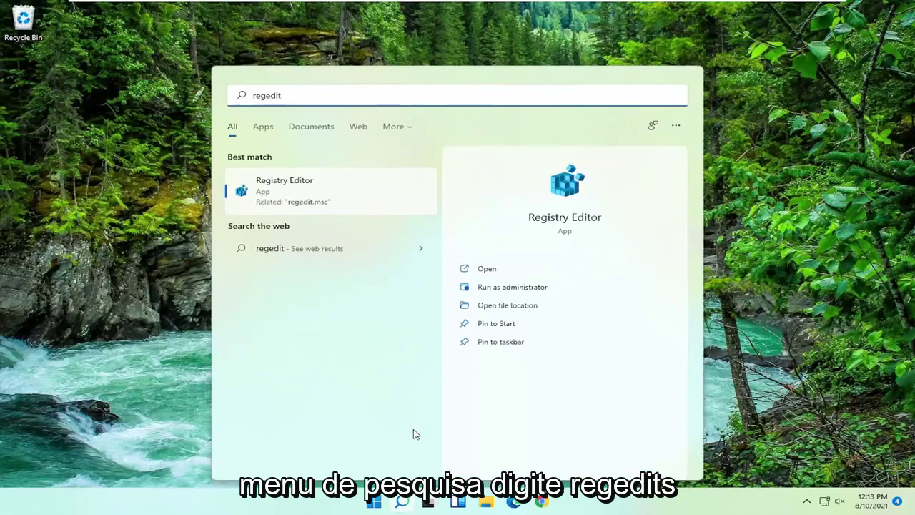
right_click(318, 202)
left_click(364, 216)
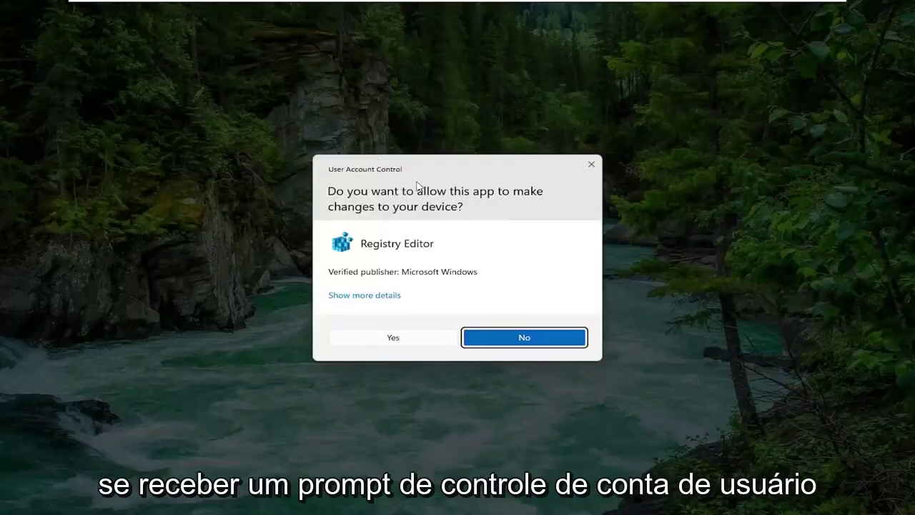
- Approve the UAC prompt and collapse HKEY_LOCAL_MACHINE back to the Computer root
left_click(394, 339)
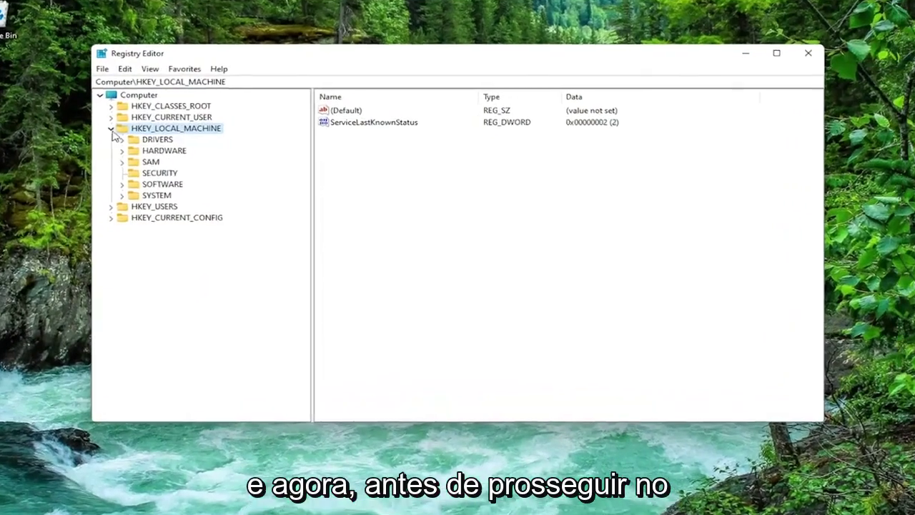
left_click(111, 128)
key("Left")
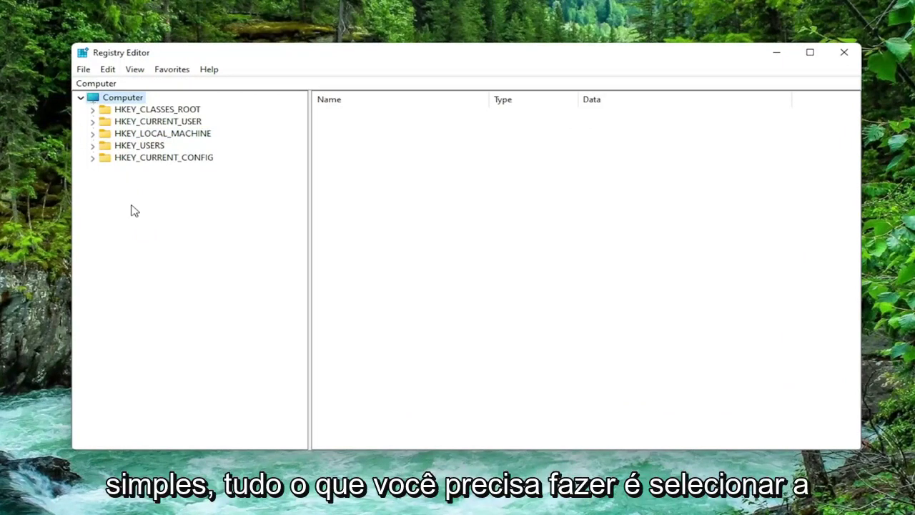
- Open the registry Export dialog and cancel without saving a backup
left_click(85, 69)
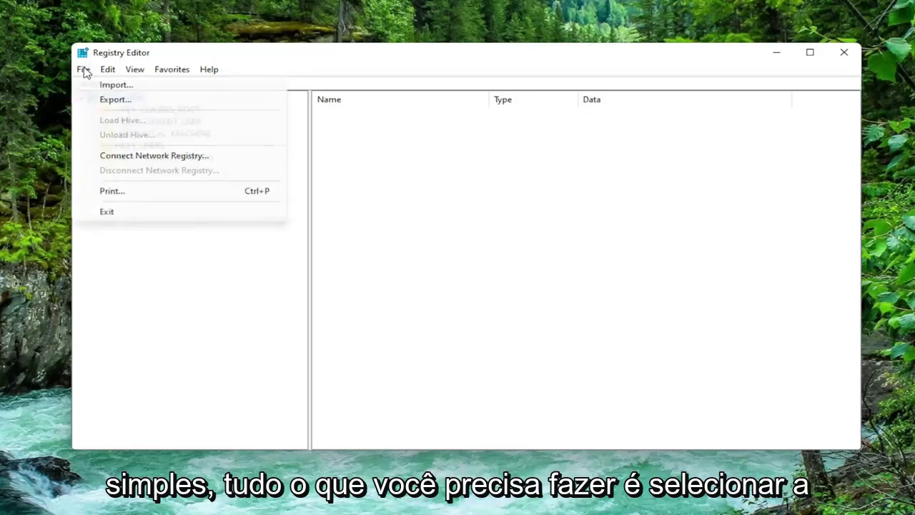
left_click(113, 100)
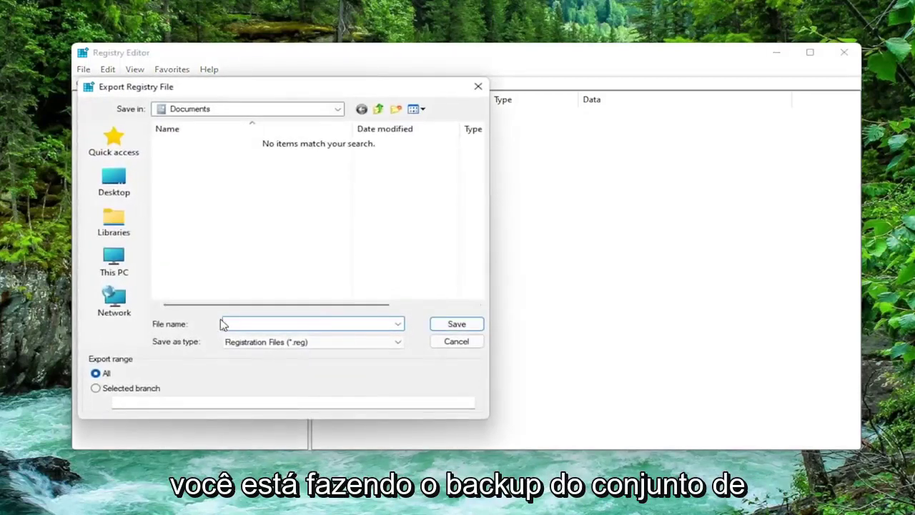
left_click(222, 324)
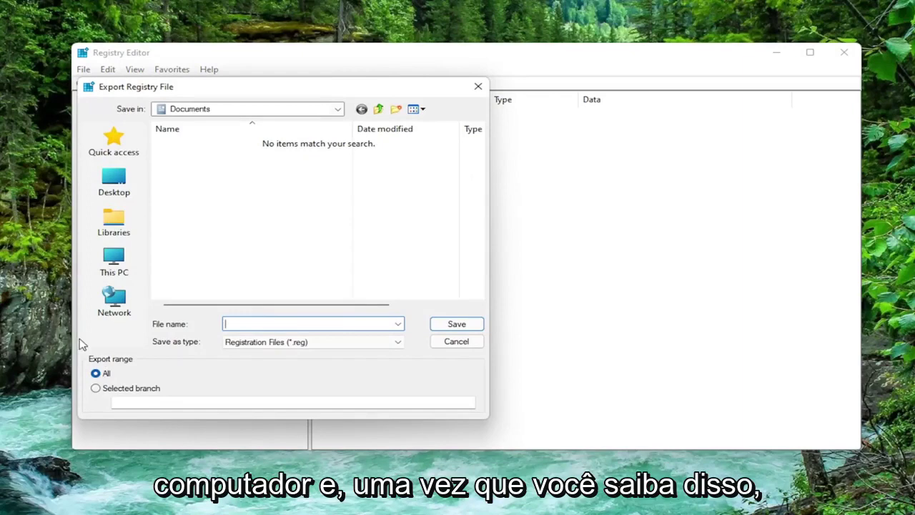
left_click(478, 86)
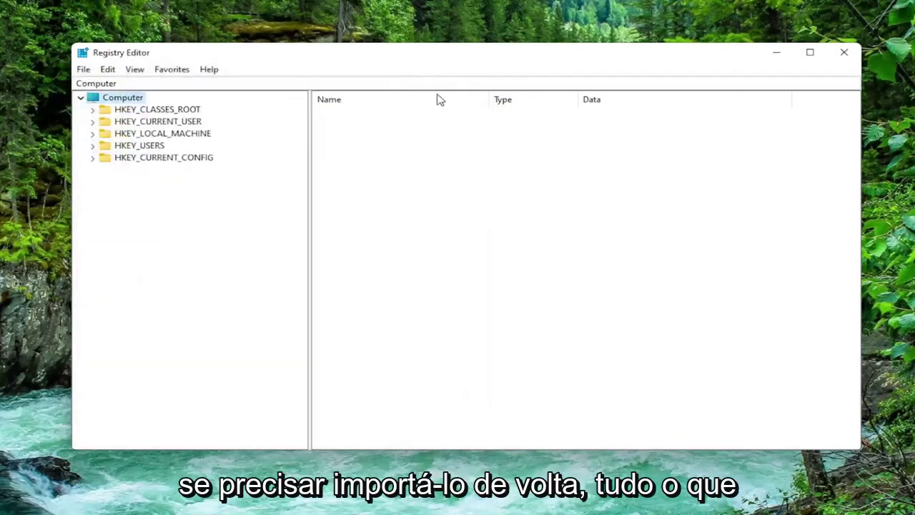
- Open the registry Import dialog and close it without importing anything
left_click(84, 69)
left_click(107, 87)
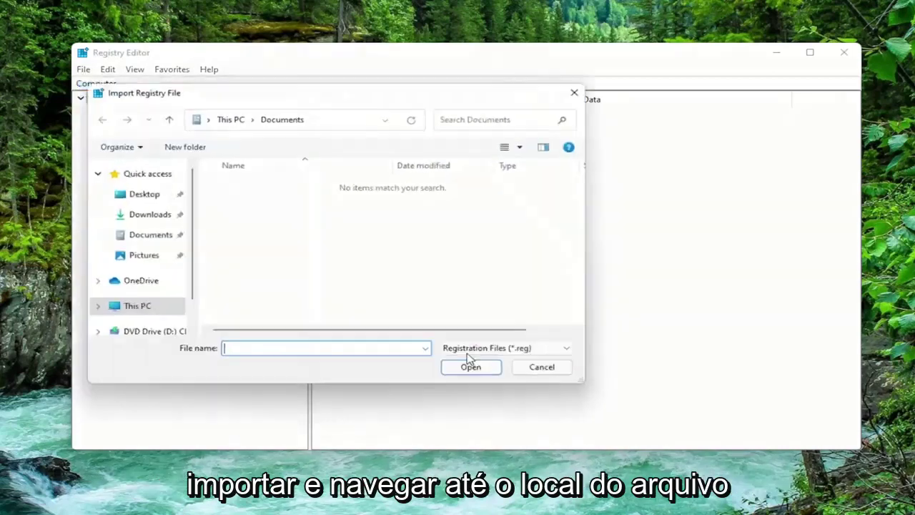
left_click(559, 377)
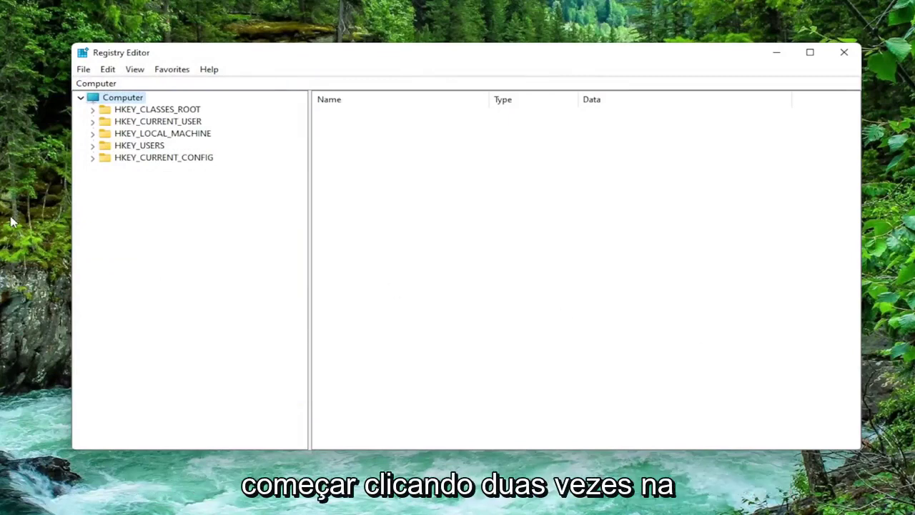
- Navigate to HKEY_LOCAL_MACHINE\SOFTWARE\Policies\Microsoft\Windows Defender, showing DisableAntiSpyware set to 1
double_click(149, 135)
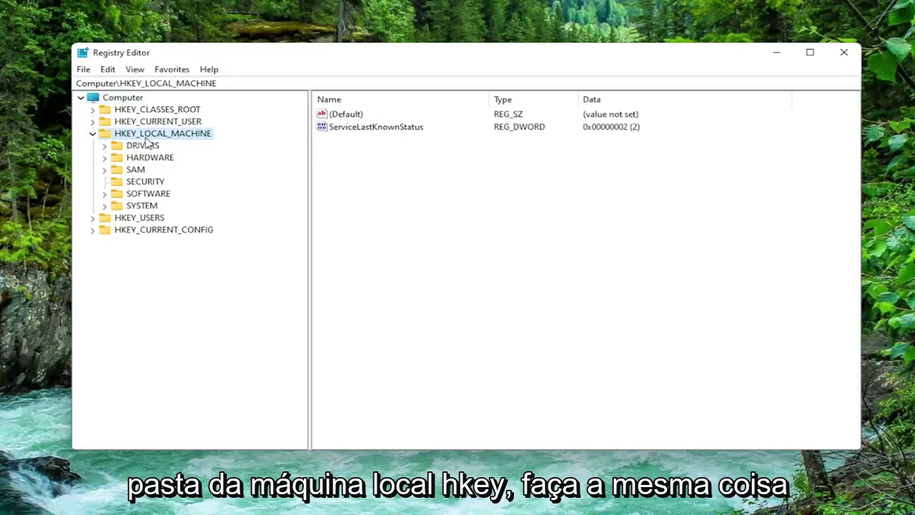
double_click(141, 194)
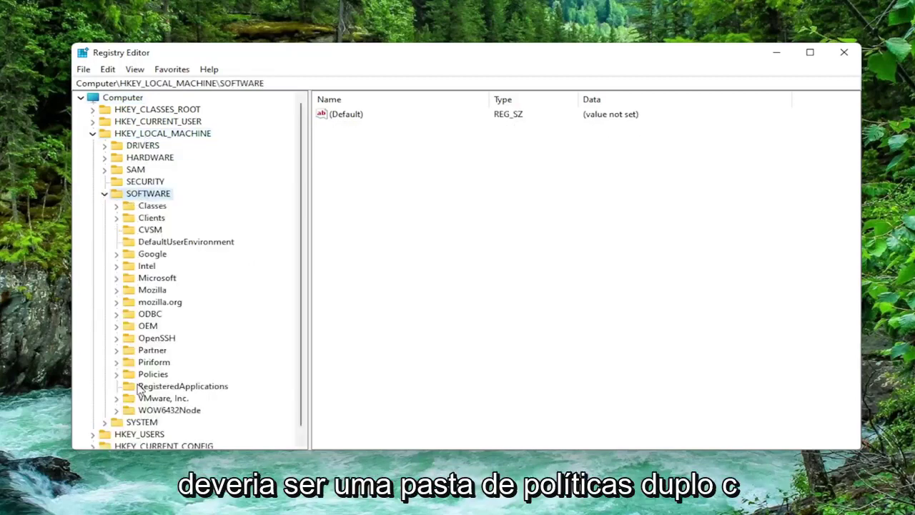
double_click(147, 374)
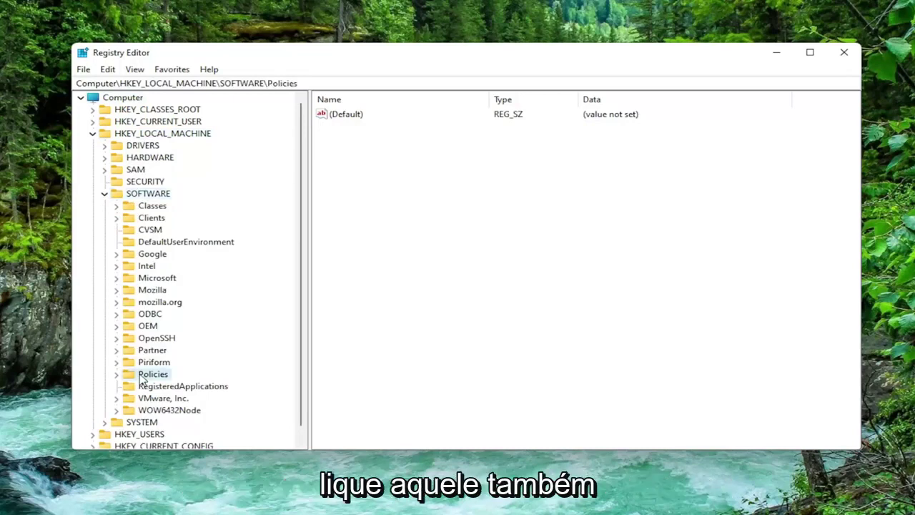
left_click(169, 386)
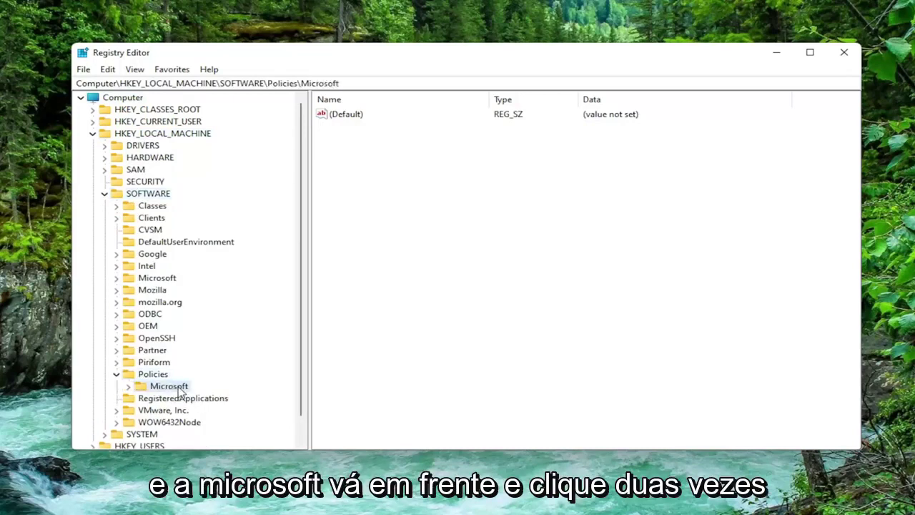
double_click(169, 386)
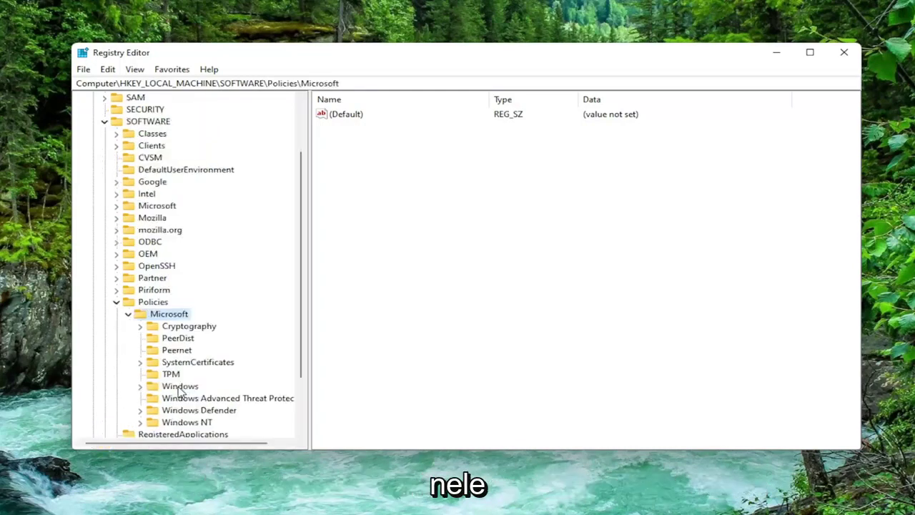
scroll(180, 388, "down", 4)
left_click(184, 339)
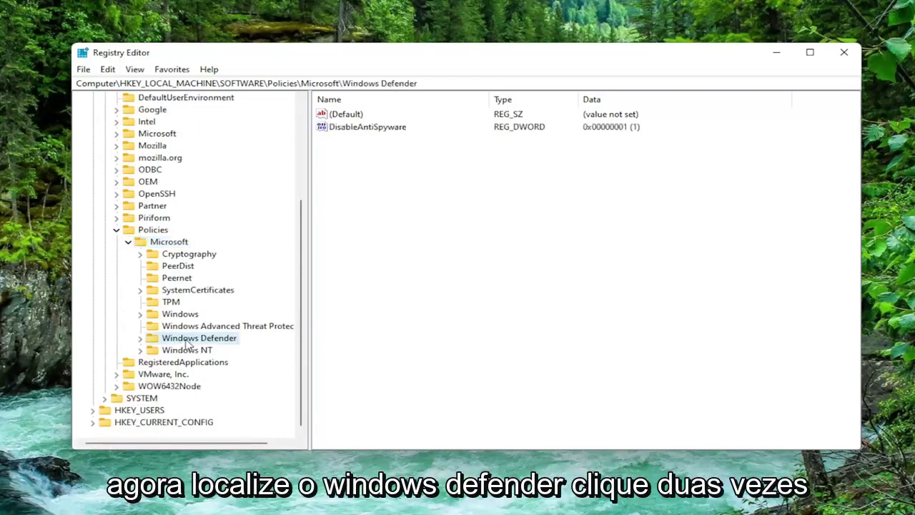
double_click(185, 339)
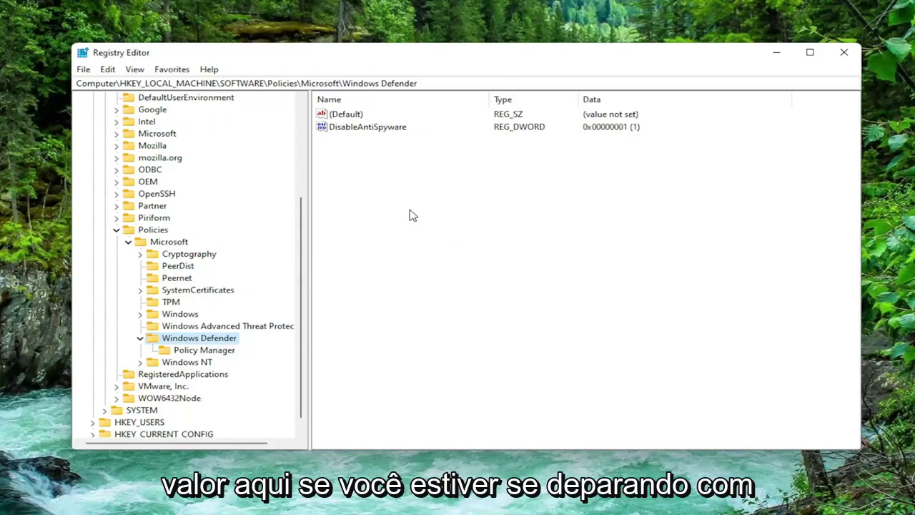
- Delete the DisableAntiSpyware value, then collapse the Windows Defender and Microsoft keys
right_click(374, 131)
left_click(413, 172)
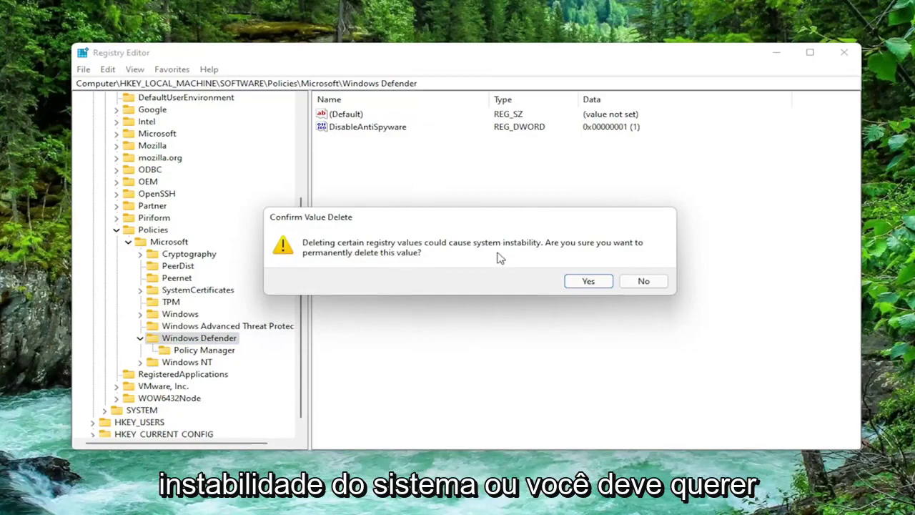
left_click(594, 283)
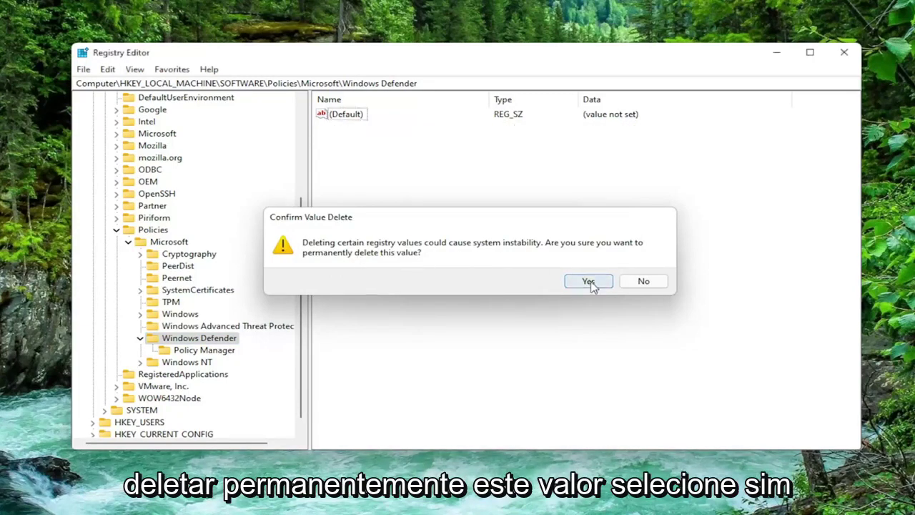
left_click(140, 338)
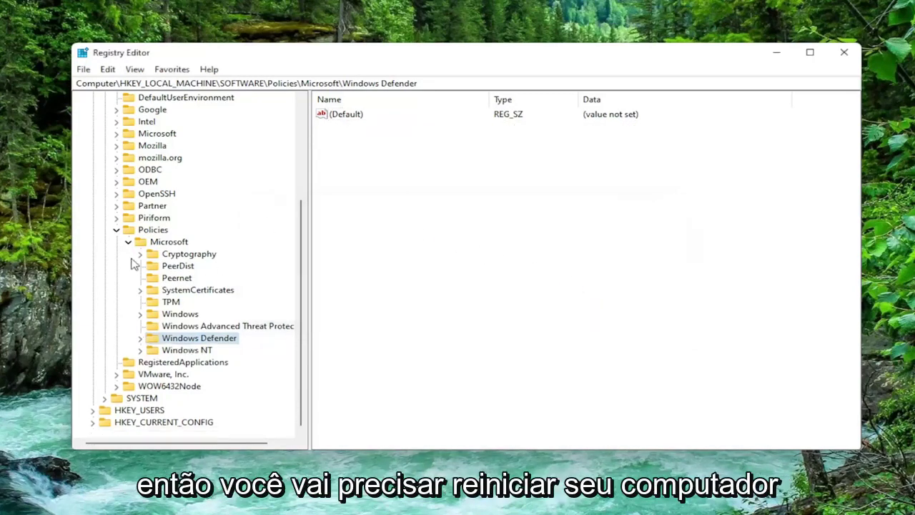
left_click(128, 242)
- Collapse the tree to Computer, close Registry Editor, and bring up the Start menu's restart options
left_click(116, 349)
left_click(104, 180)
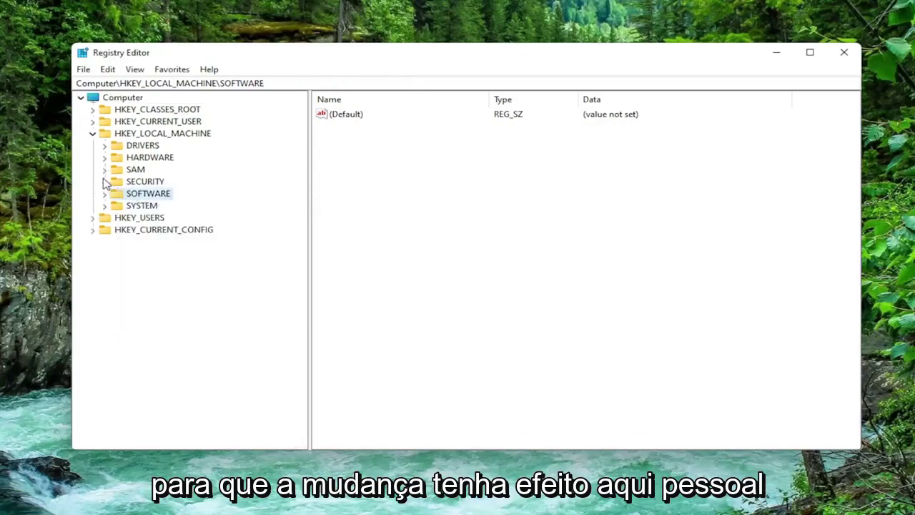
left_click(93, 133)
left_click(122, 97)
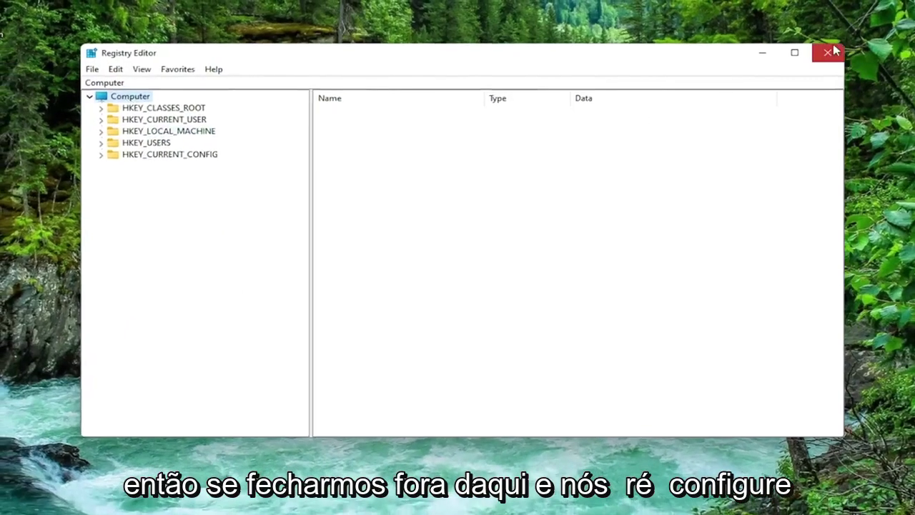
left_click(844, 52)
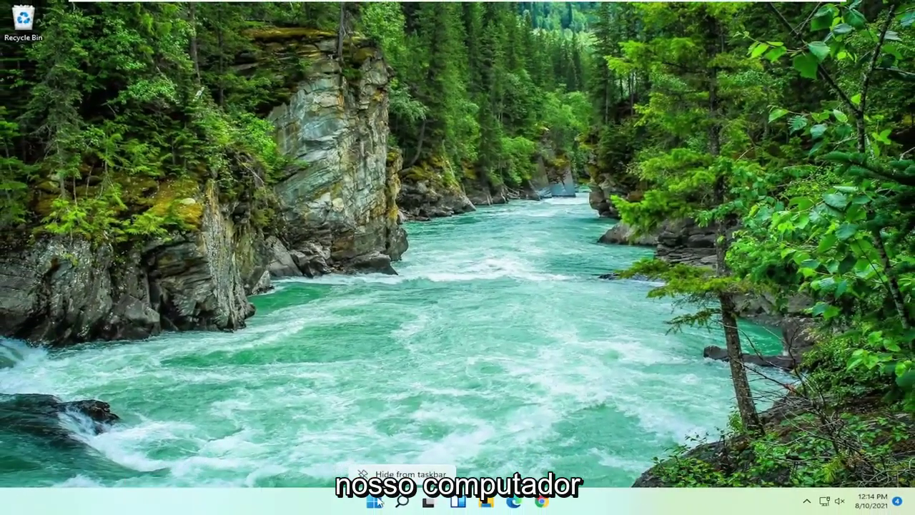
right_click(374, 501)
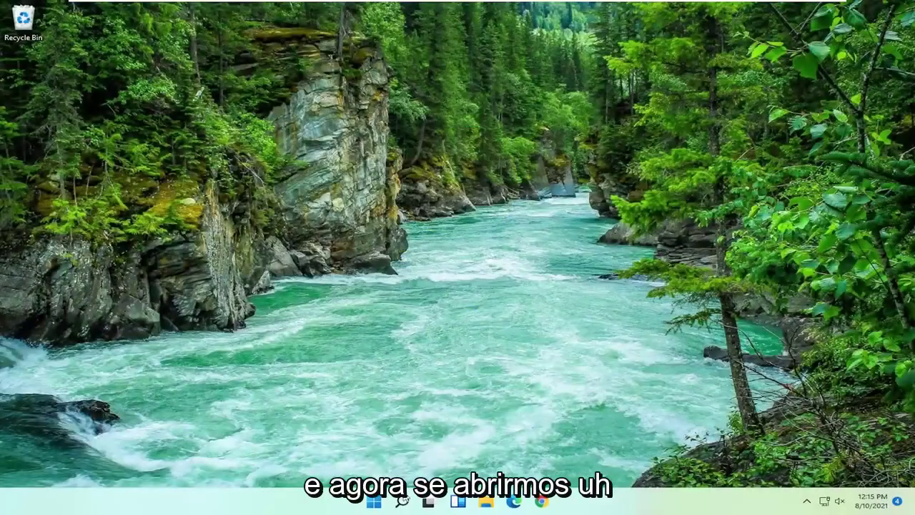
- Search for 'windows security' and open the Windows Security app
left_click(402, 502)
type("w")
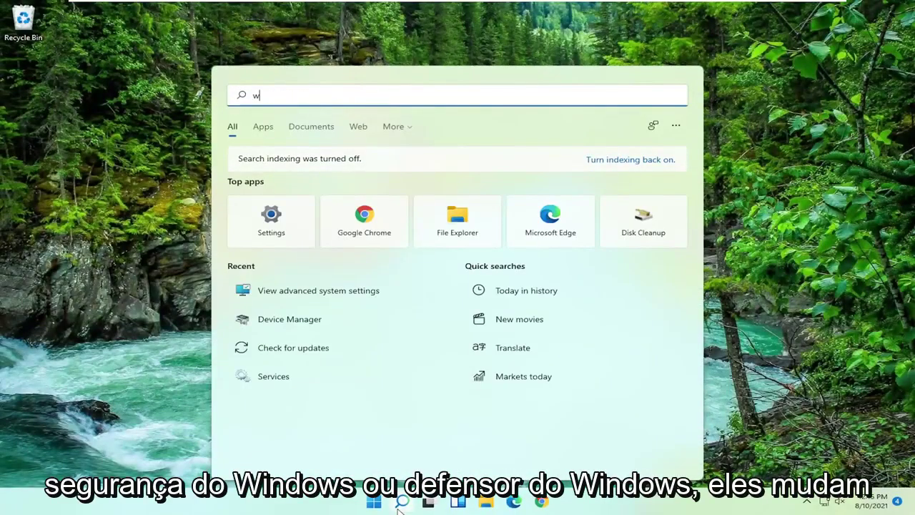
type("indows security")
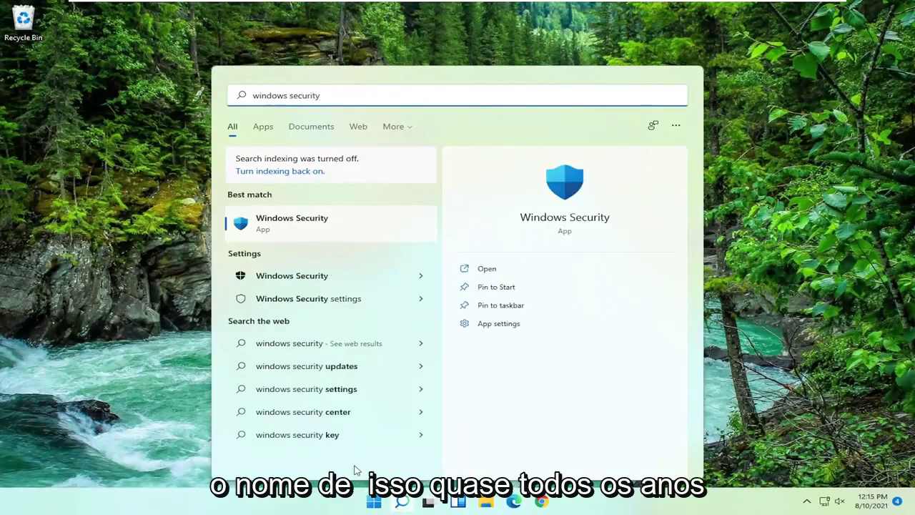
left_click(285, 224)
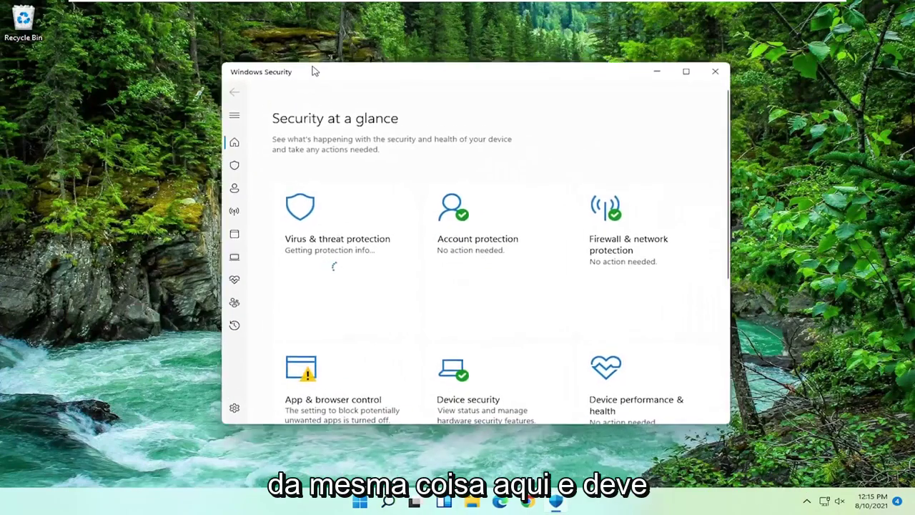
- Check that Virus & threat protection shows Unknown, then minimise Windows Security
left_click_drag(315, 71, 302, 60)
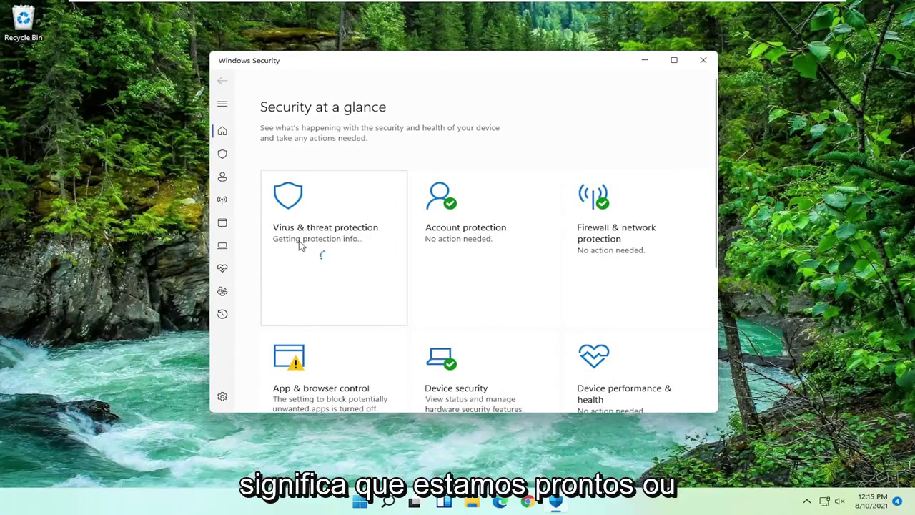
left_click(336, 242)
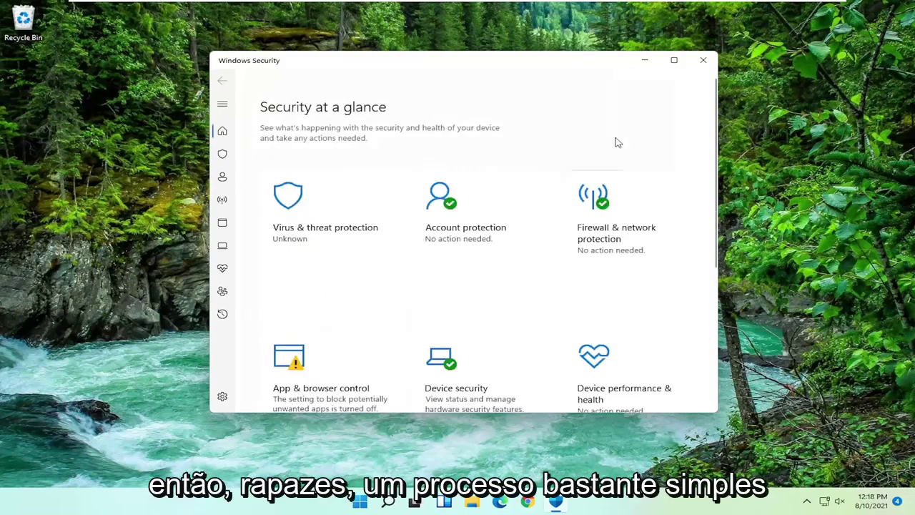
left_click(645, 61)
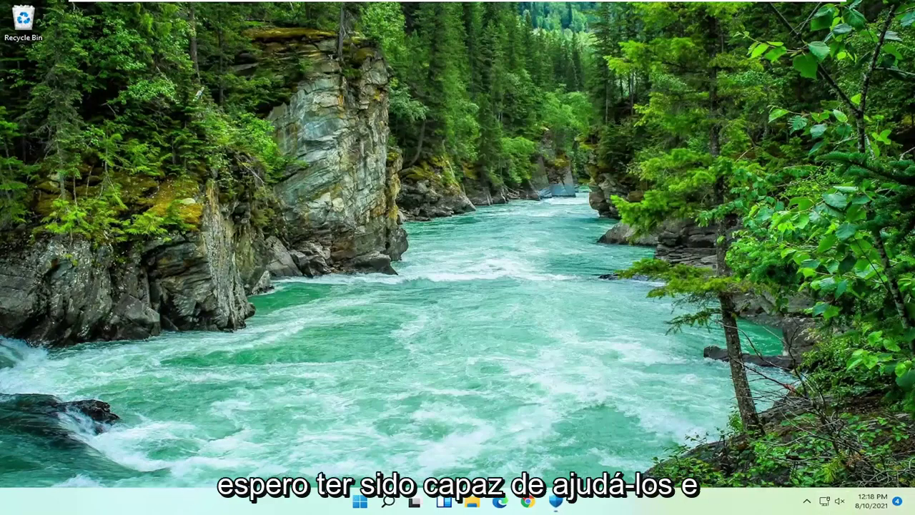